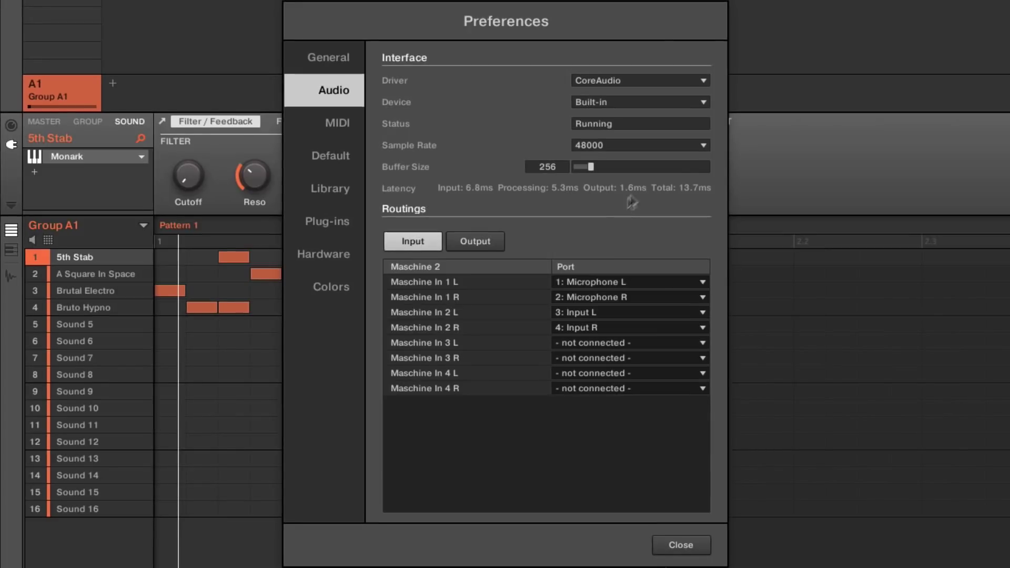
Show the sample rate options in the CoreAudio preferences, currently set to 48000
left_click(699, 144)
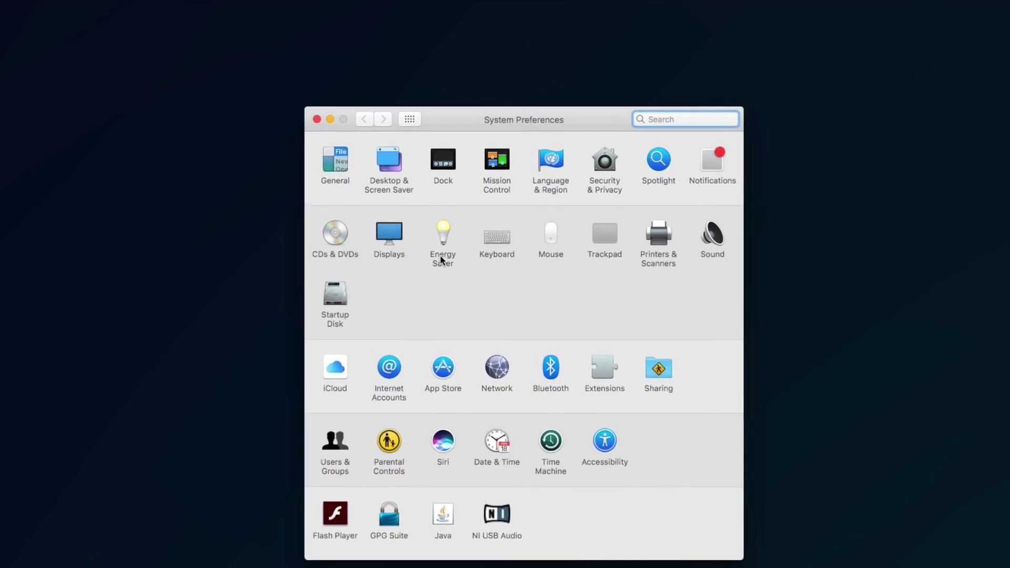
Turn off automatic graphics switching in Energy Saver and open the audio tuning tips article
left_click(456, 211)
left_click(322, 151)
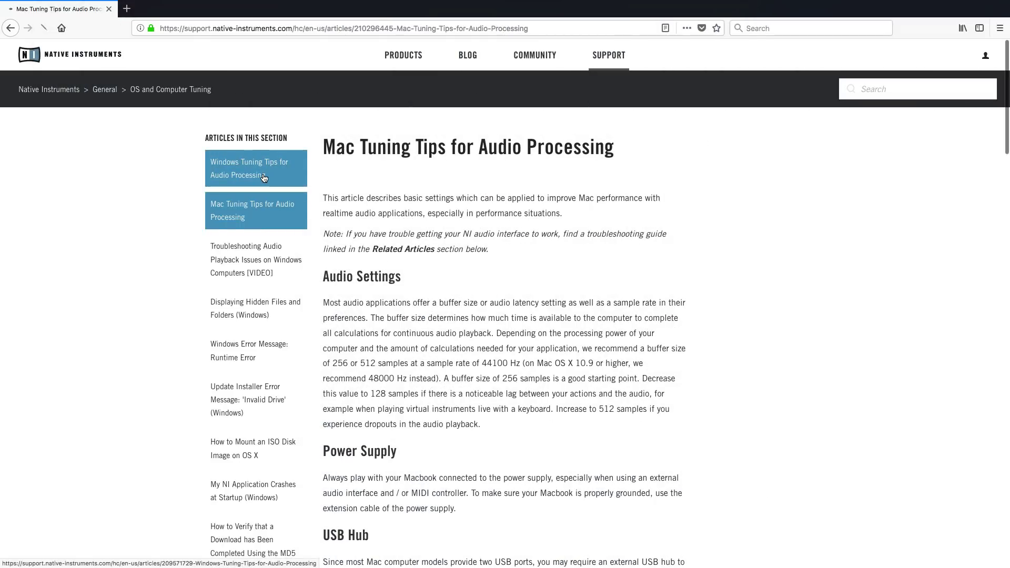
left_click(264, 177)
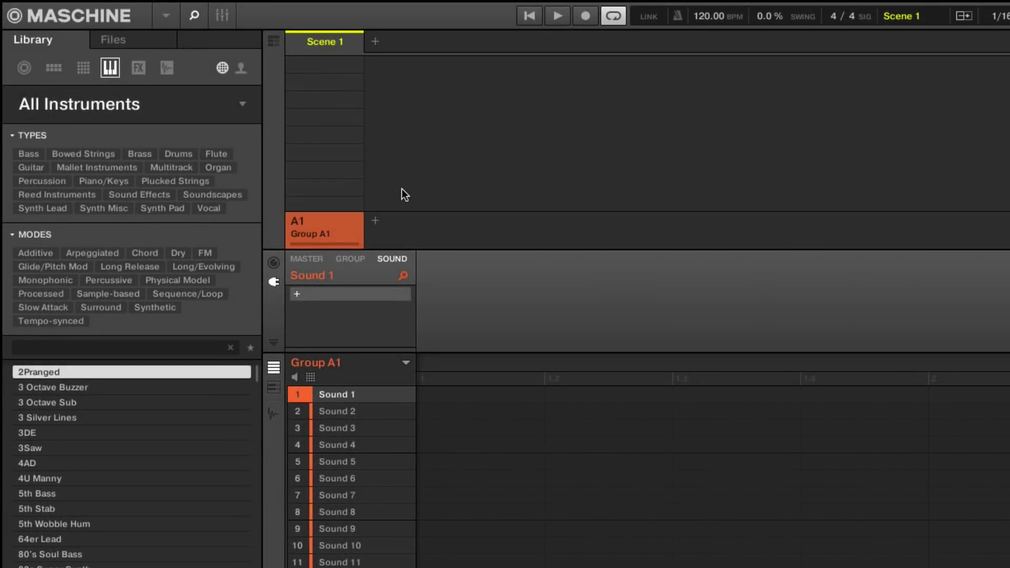
Tick Loop Optimize in the Export Audio options, then close the dialog without exporting
left_click(163, 16)
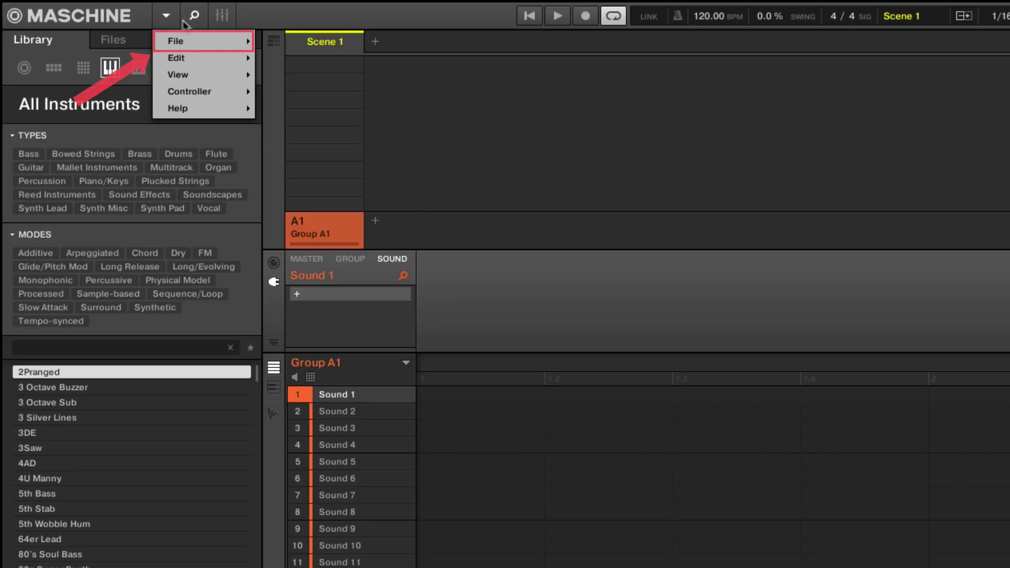
mouse_move(216, 43)
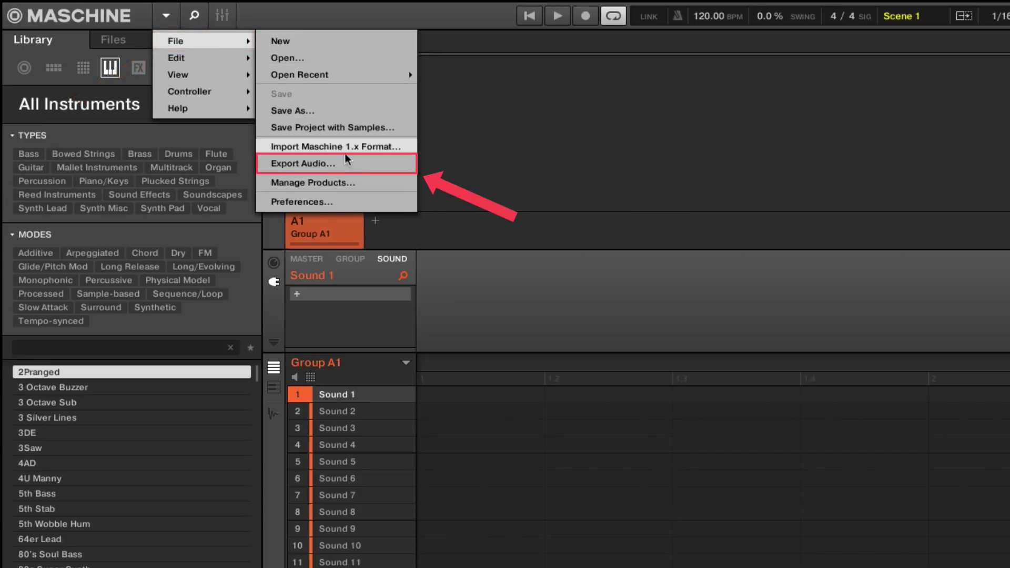
left_click(350, 164)
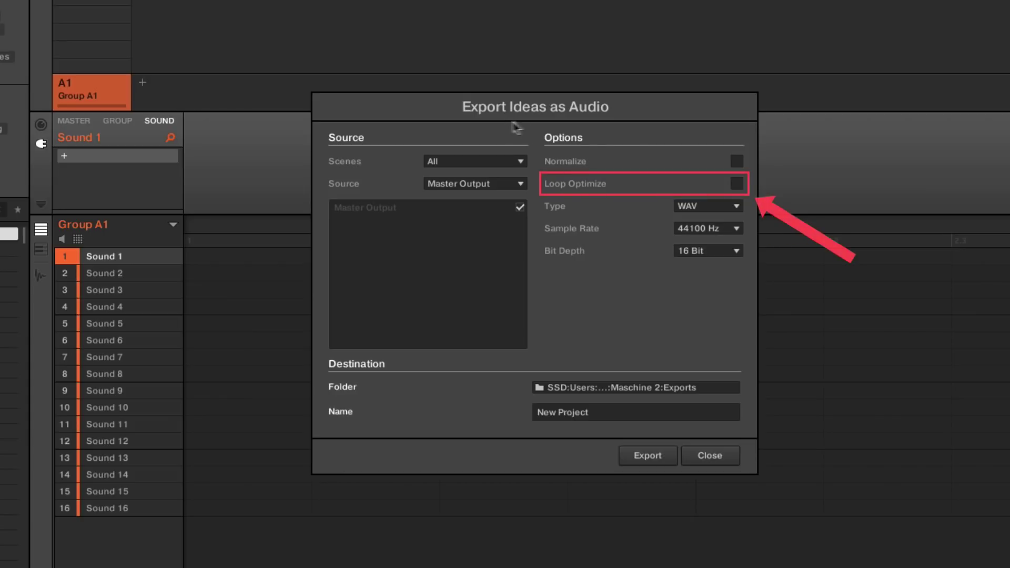
left_click(738, 185)
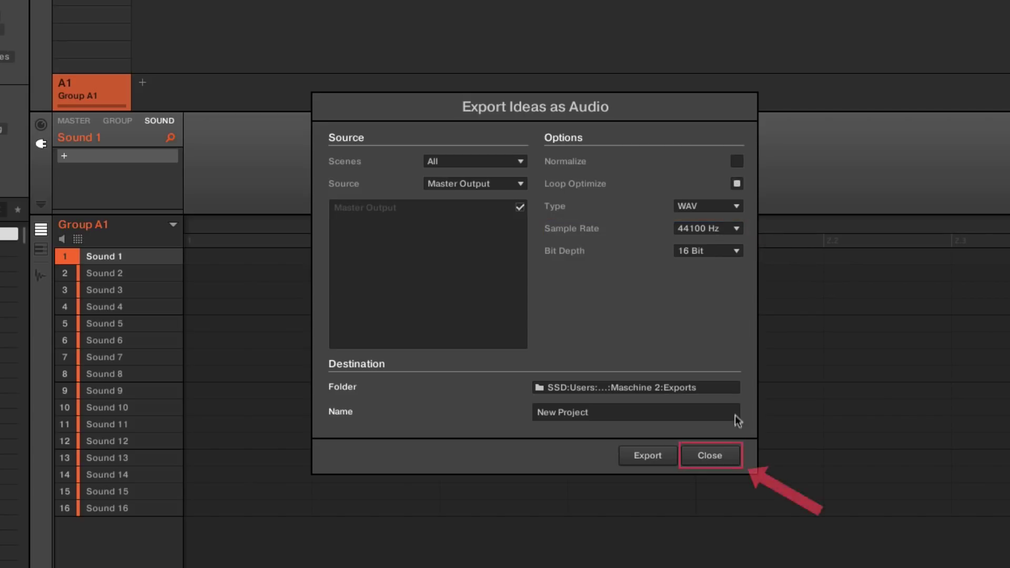
left_click(731, 457)
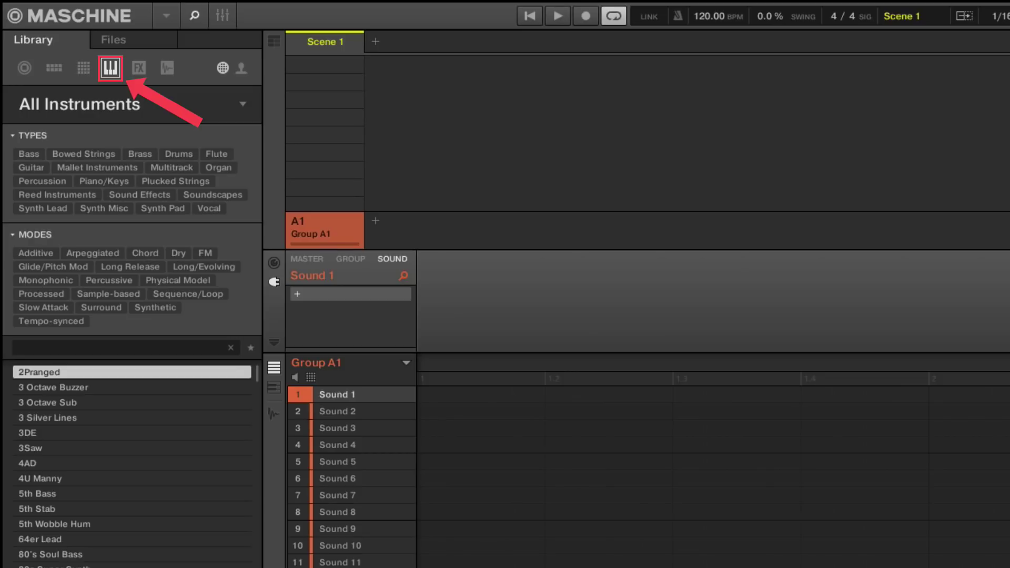
Load the Monark preset Acid Burn into Sound 1 from the Instruments library
left_click(118, 105)
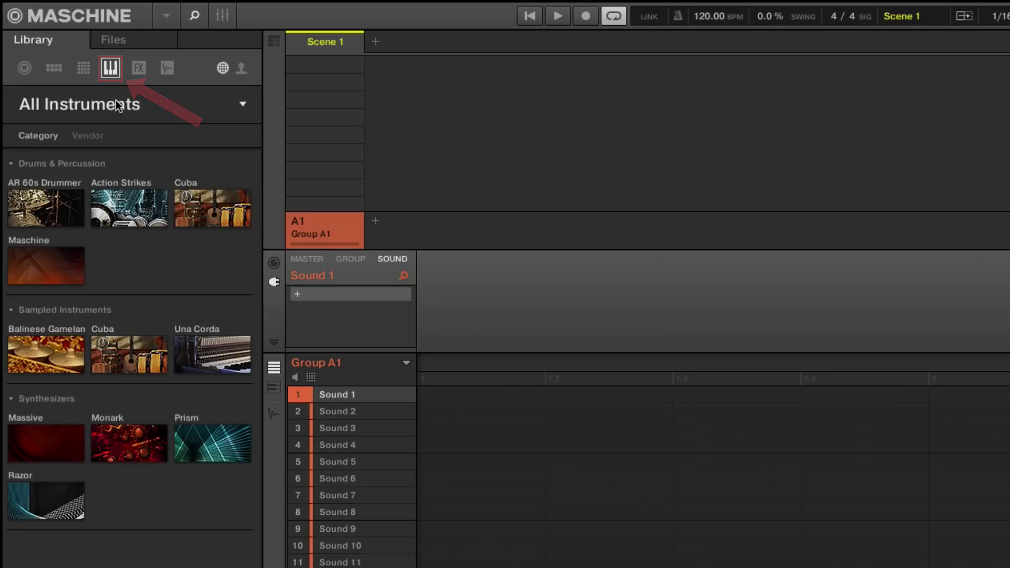
left_click(133, 438)
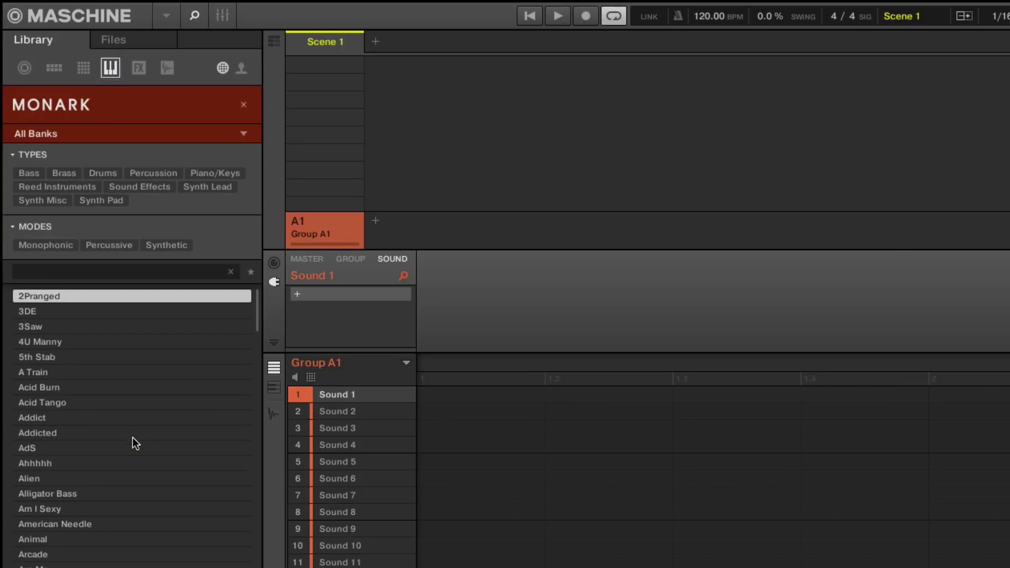
left_click(50, 389)
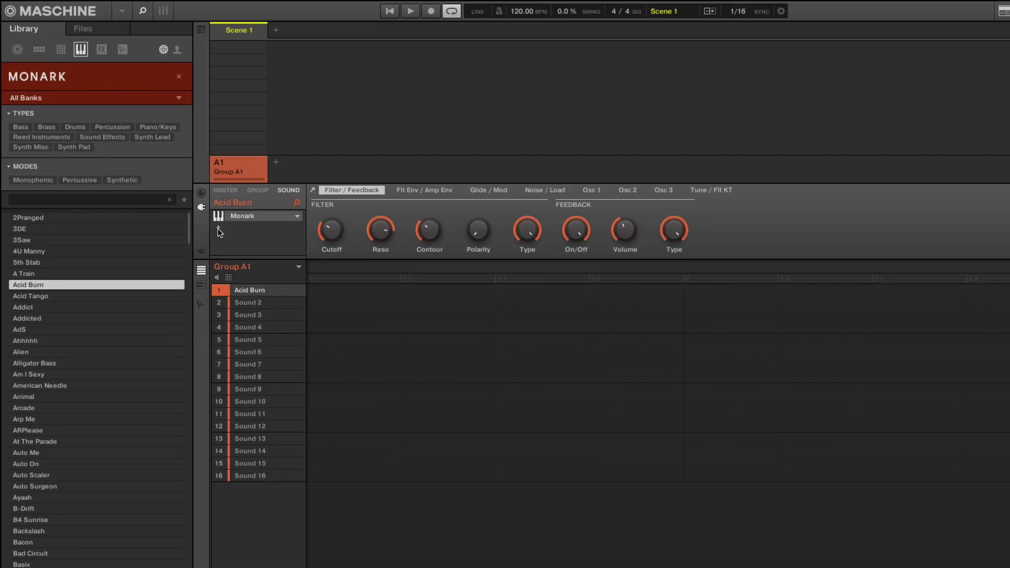
Add Grain Delay and Reverb effects after Monark, lowering the Reverb's Mix
left_click(218, 229)
mouse_move(254, 250)
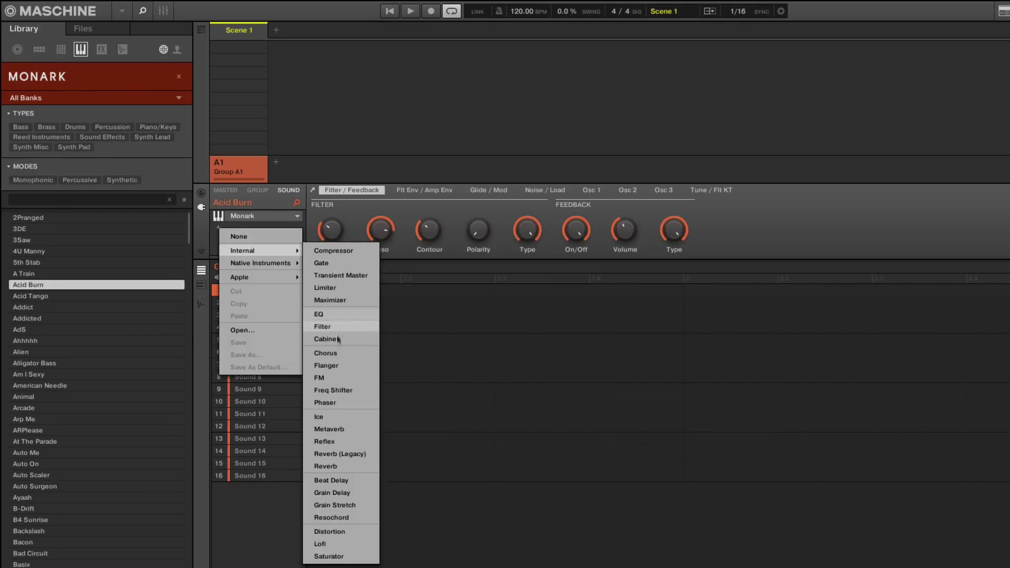
left_click(337, 493)
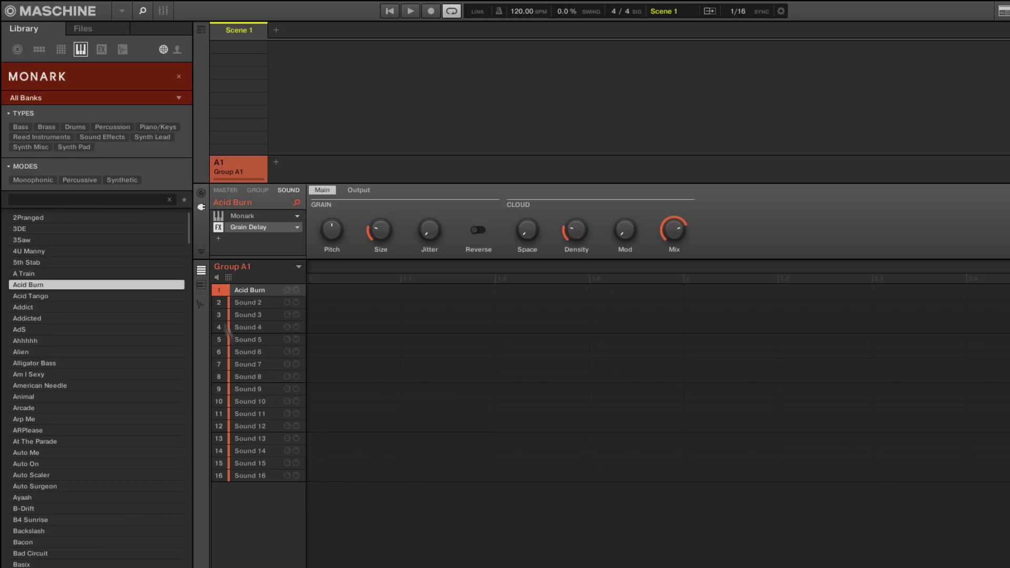
left_click(219, 239)
mouse_move(263, 261)
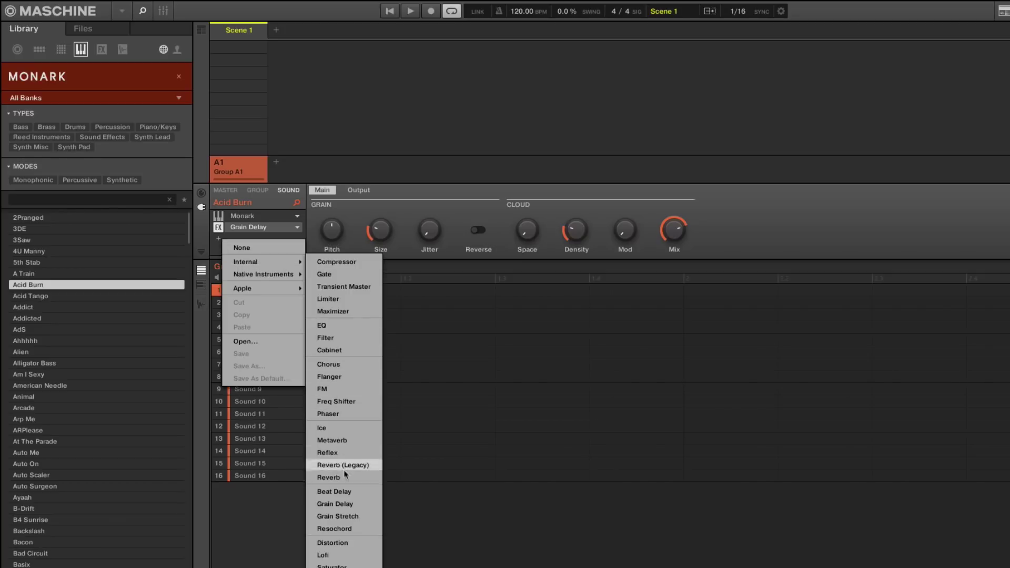
left_click(347, 478)
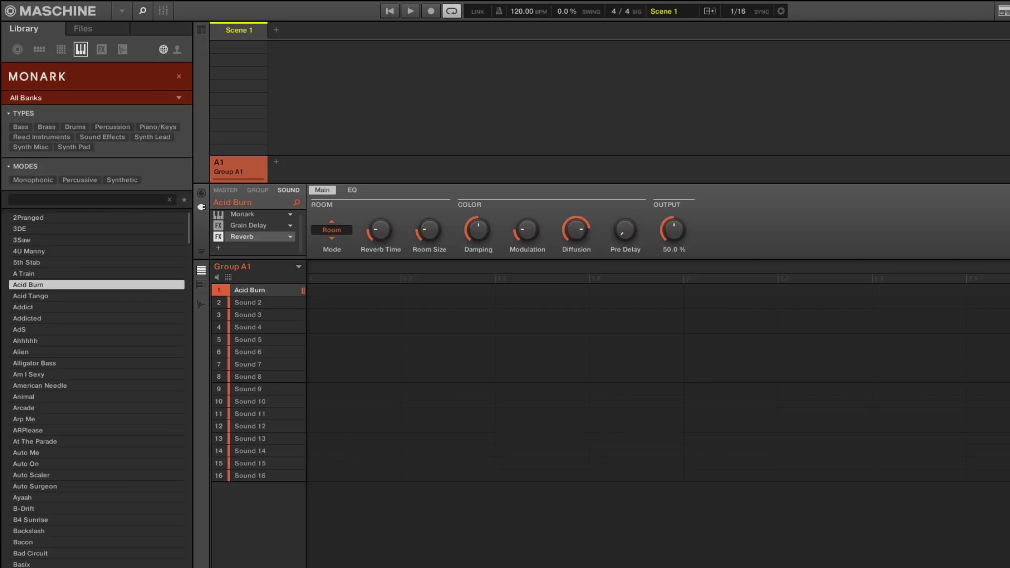
left_click_drag(673, 230, 674, 247)
Add a Filter effect and lower its cutoff to 675.5 Hz
left_click(219, 250)
mouse_move(253, 273)
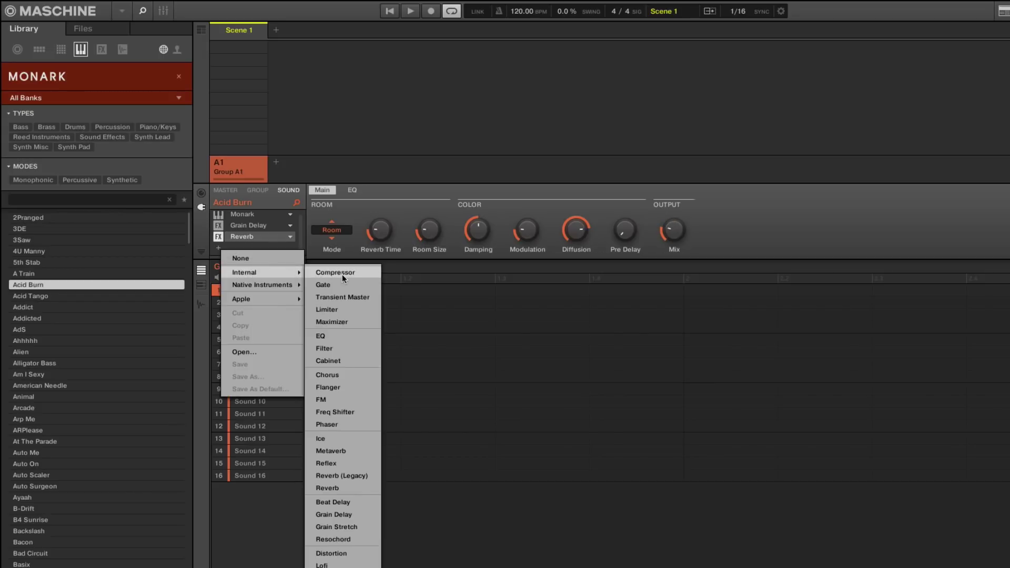
left_click(343, 348)
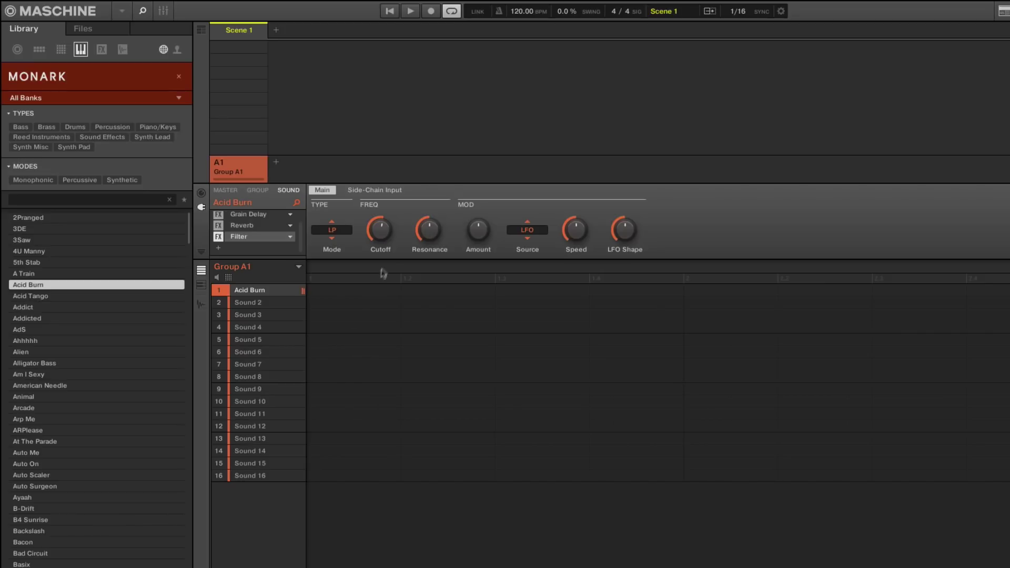
left_click_drag(391, 232, 391, 235)
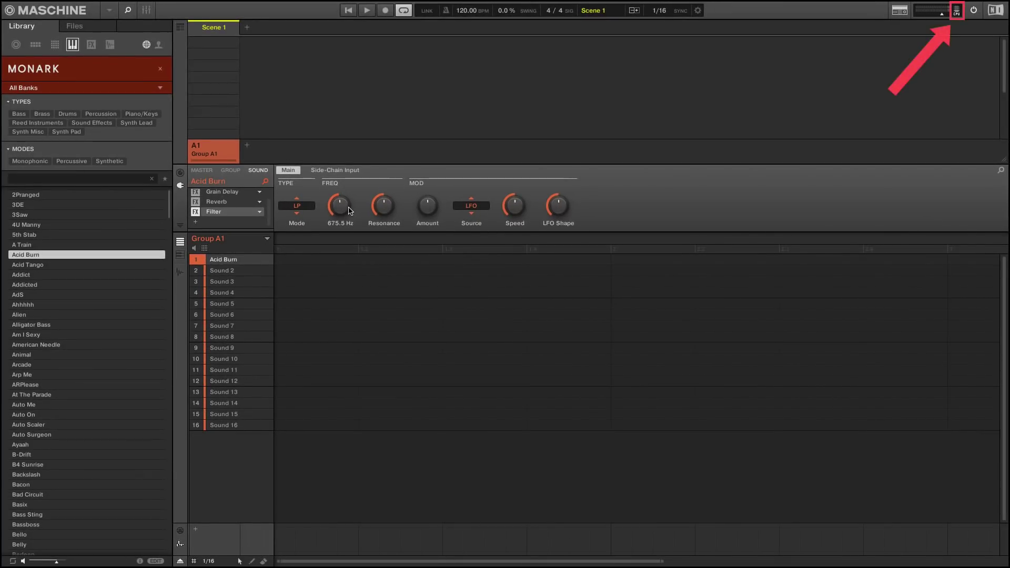
Create Pattern 1 with four Acid Burn notes, one on each beat of bar one
left_click(281, 260)
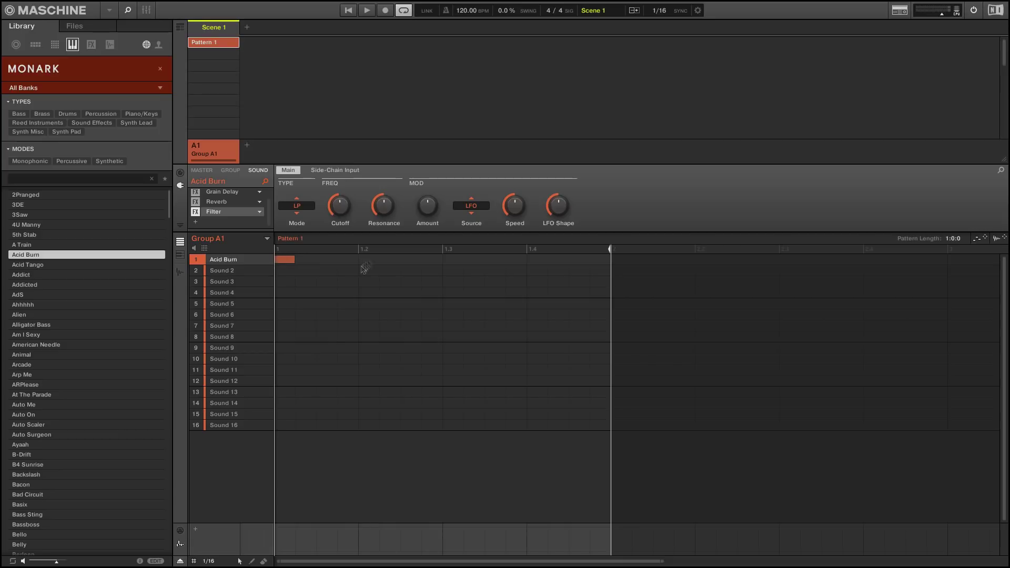
left_click(368, 260)
left_click(476, 260)
left_click(536, 260)
Play the pattern and raise the Filter cutoff to 2.0 kHz
key("space")
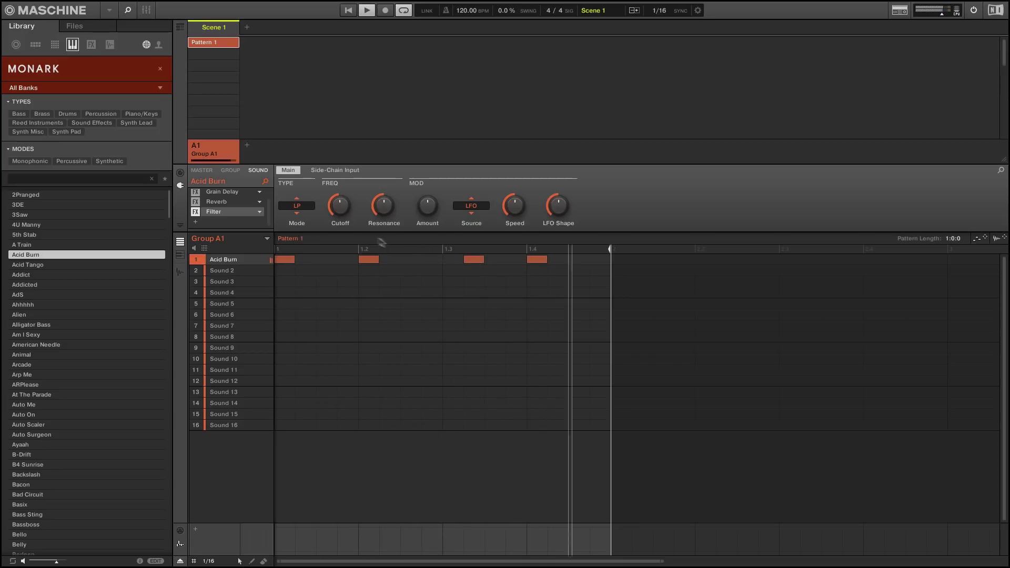
mouse_move(340, 205)
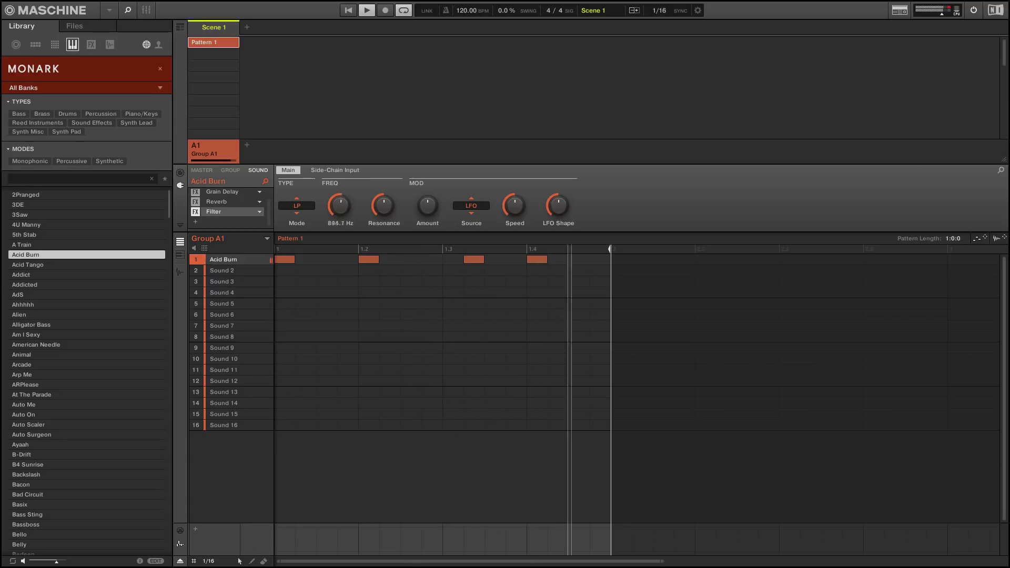
left_click_drag(340, 205, 347, 208)
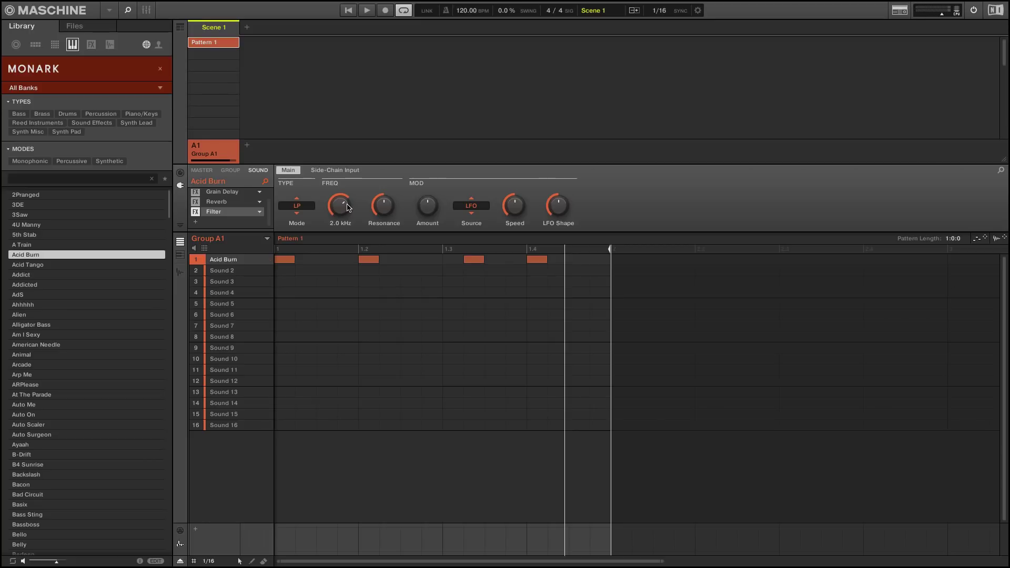
Load the Internal Audio plug-in into Sound 2, then reselect the Acid Burn sound
left_click(224, 271)
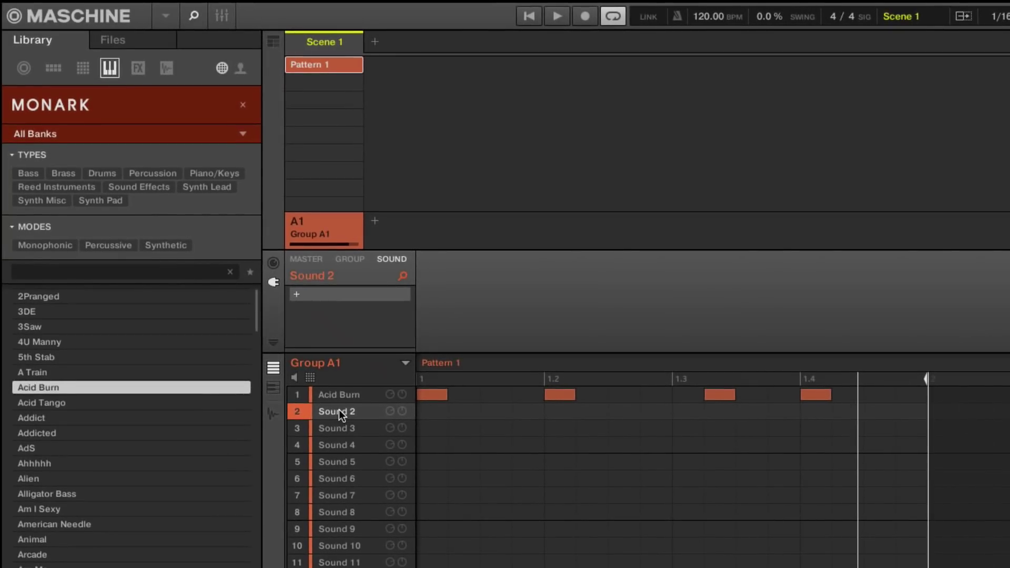
left_click(297, 294)
mouse_move(342, 319)
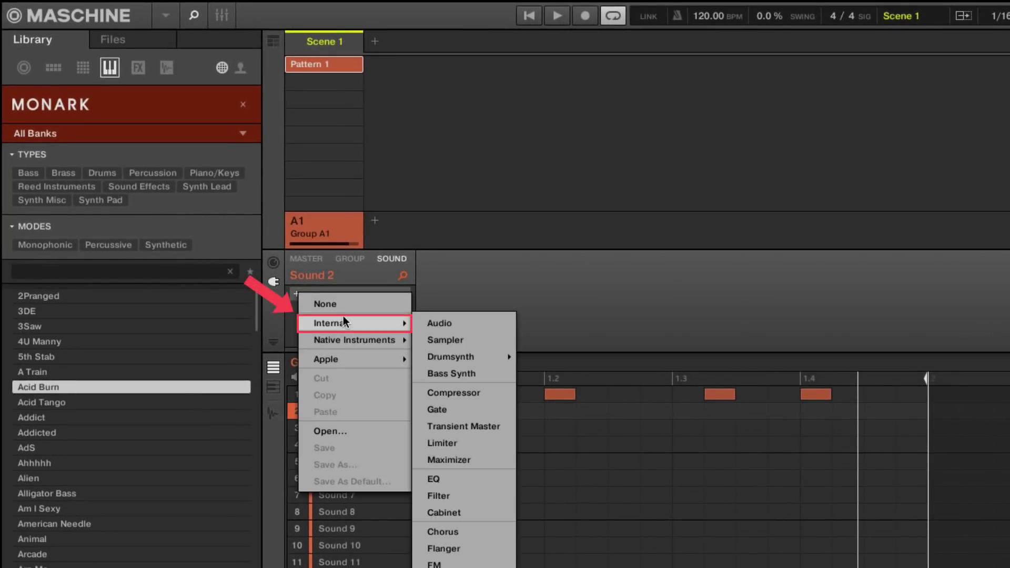
left_click(463, 327)
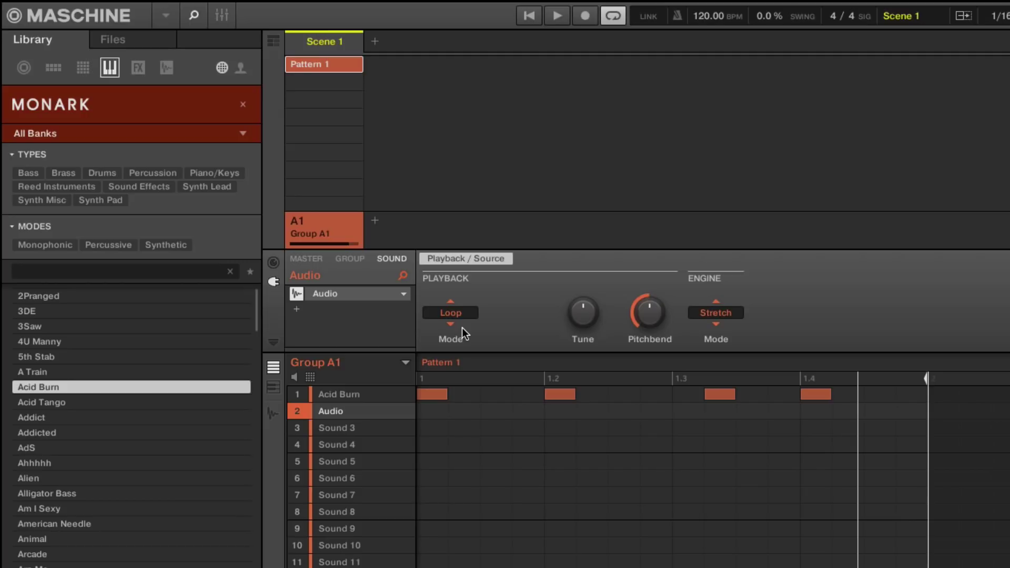
left_click(371, 395)
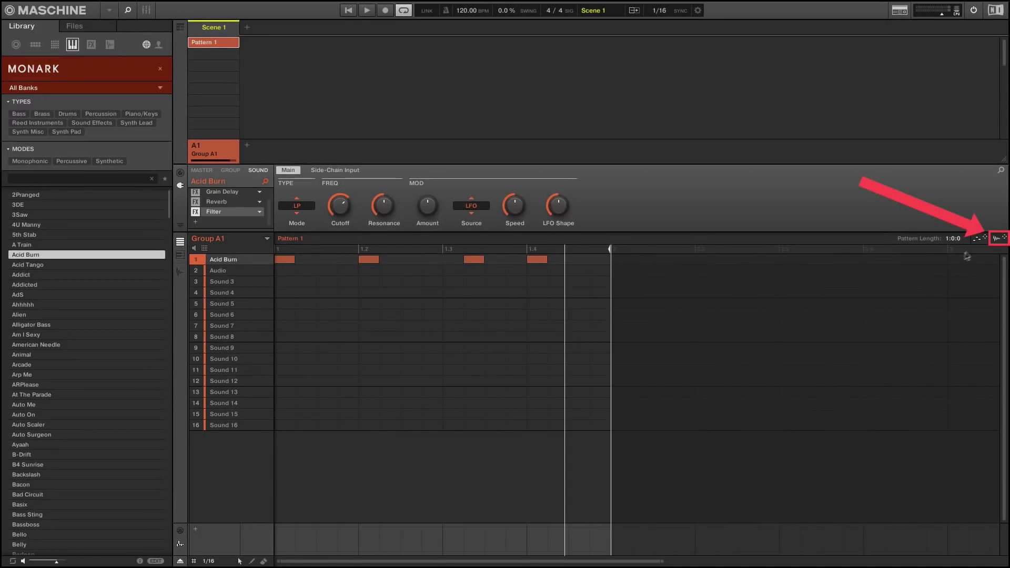
Render Pattern 1 to audio, drop it onto the Audio sound, and mute Acid Burn
left_click_drag(998, 240, 999, 241)
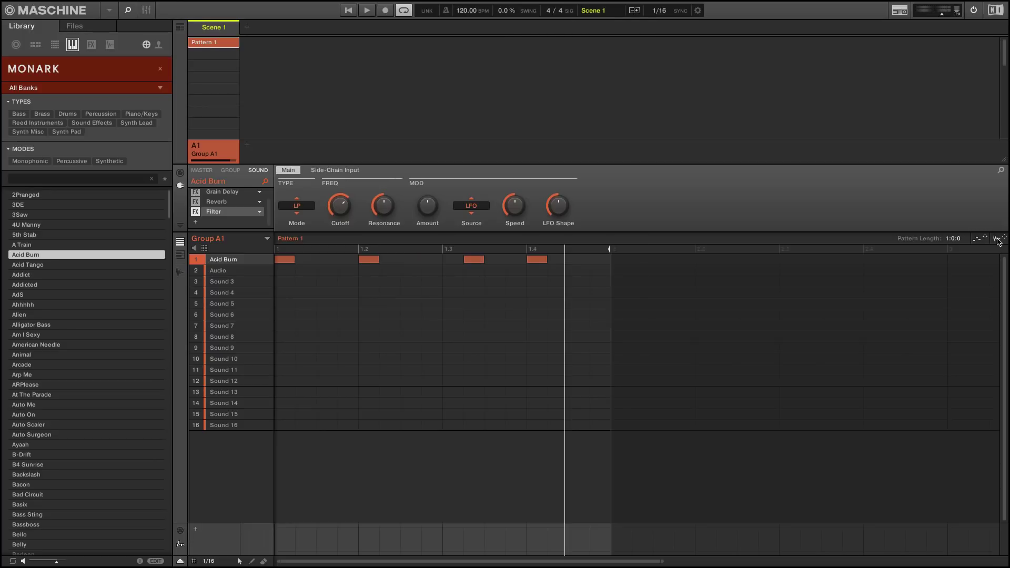
left_click_drag(999, 242, 253, 275)
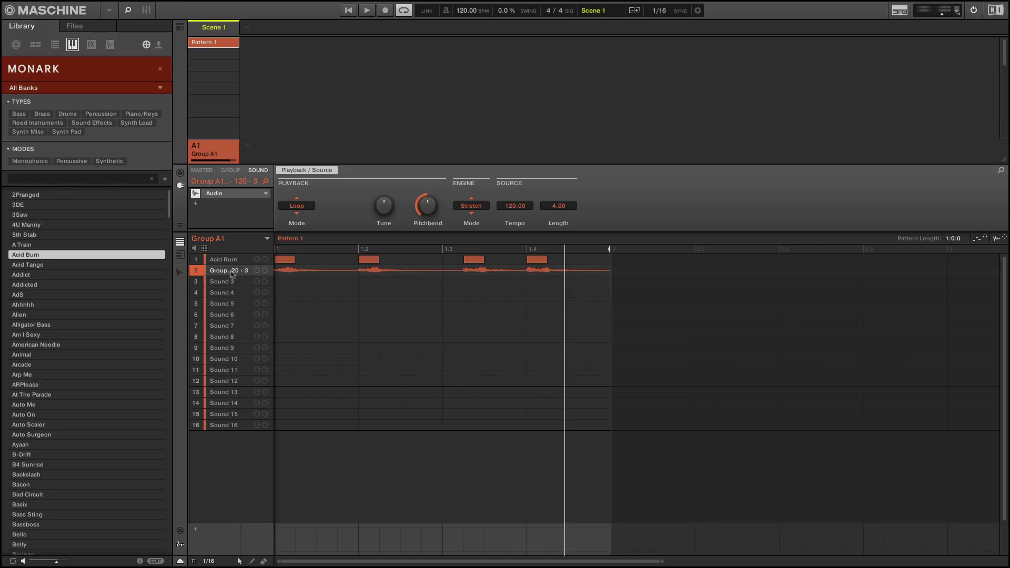
left_click(196, 260)
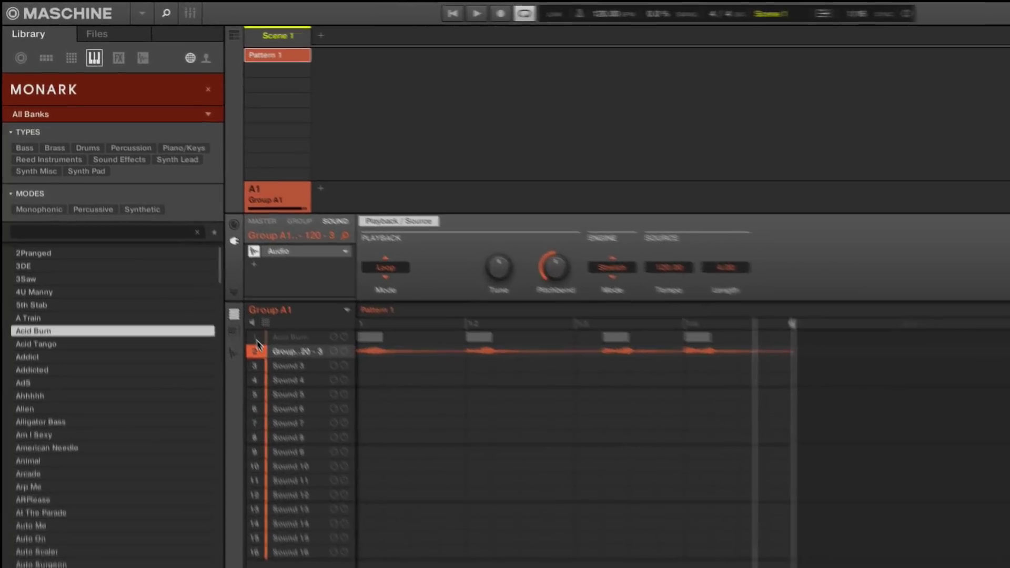
Bypass Acid Burn's Filter, Grain Delay and Monark, remove its Reverb, then select the audio loop sound
left_click(286, 337)
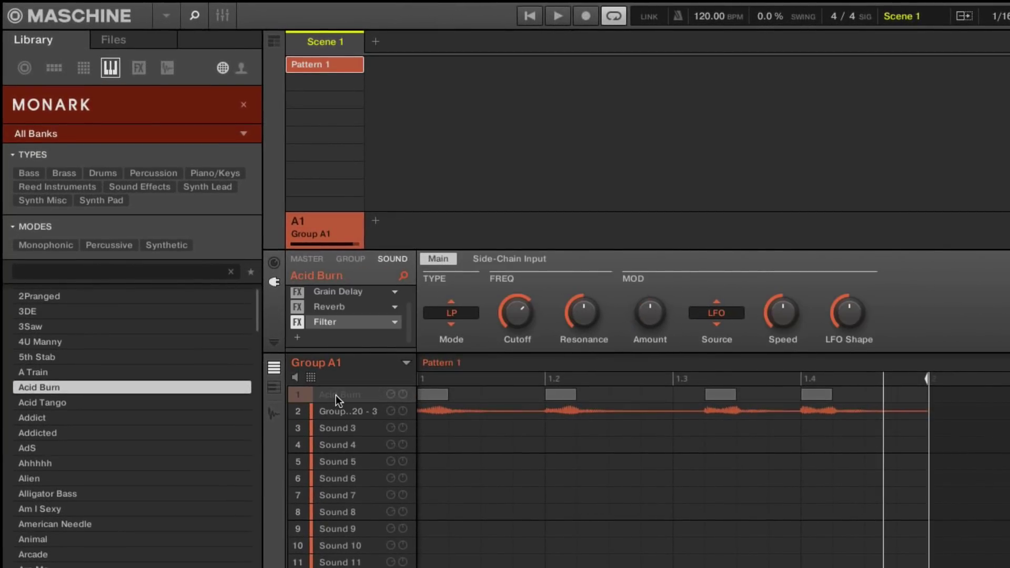
left_click(298, 324)
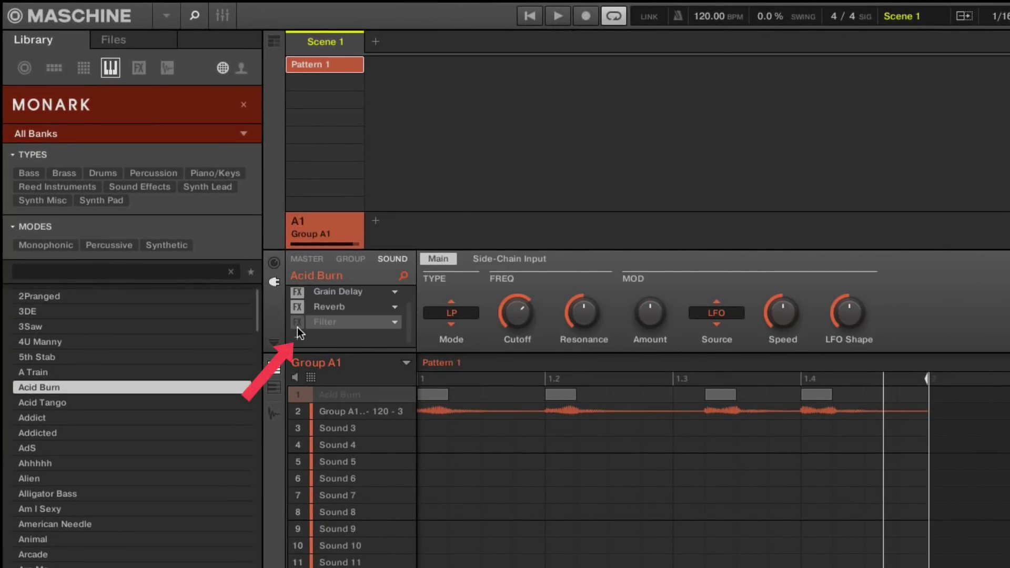
left_click(392, 308)
left_click(401, 318)
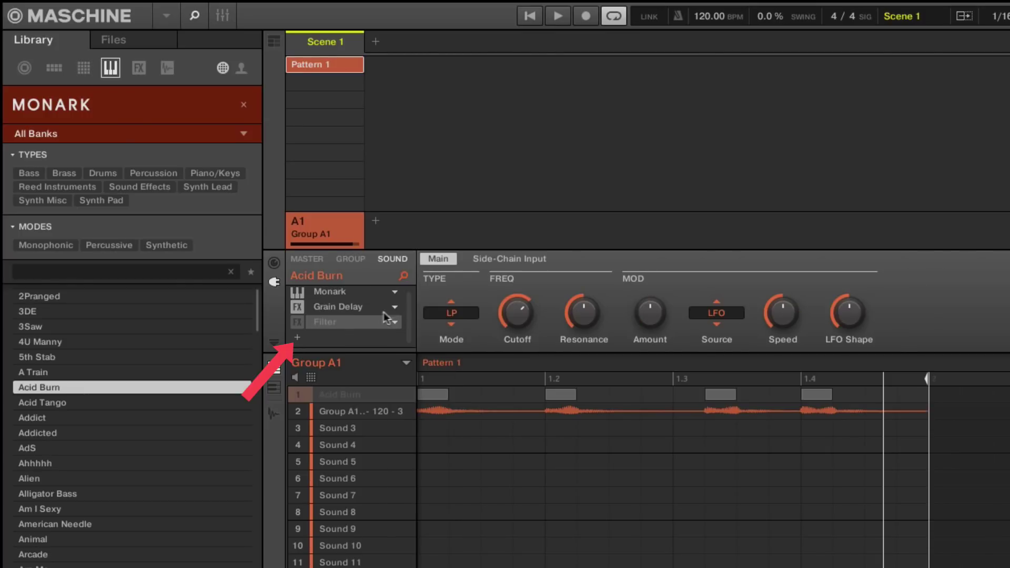
left_click(298, 307)
left_click(298, 293)
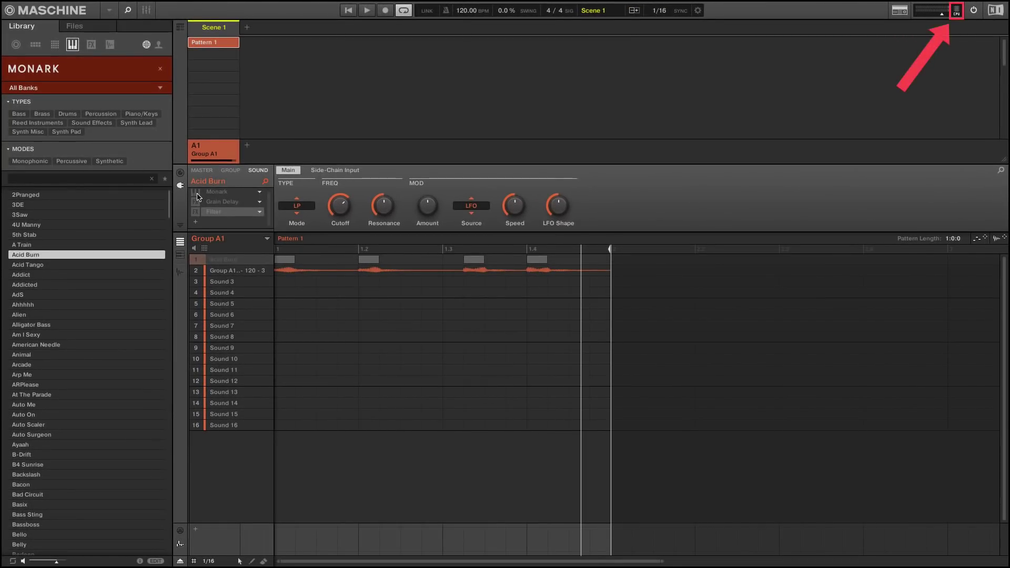
left_click(218, 272)
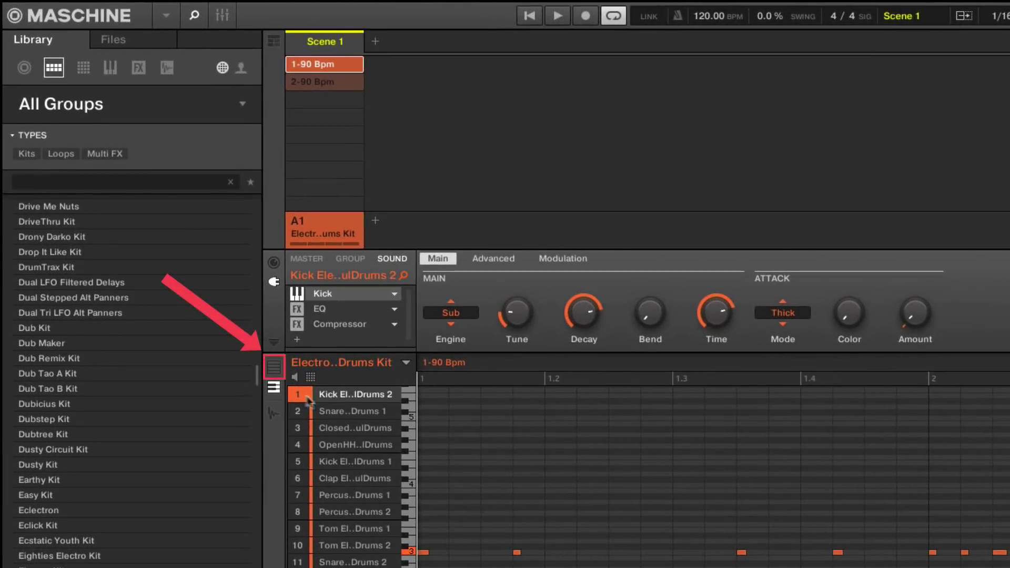
Switch to the step grid, add a new empty group, and reselect drum kit group A1
left_click(274, 369)
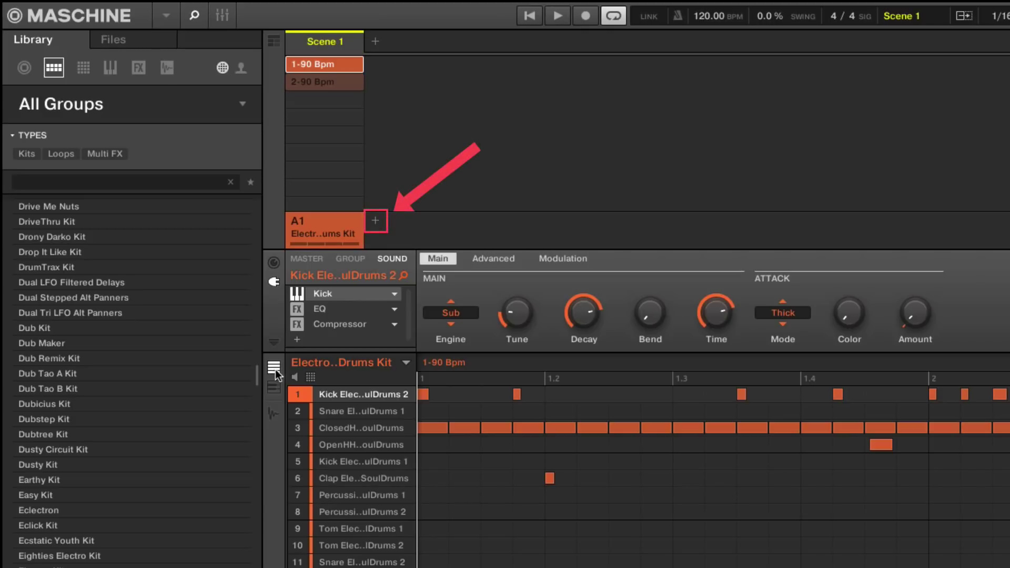
left_click(376, 221)
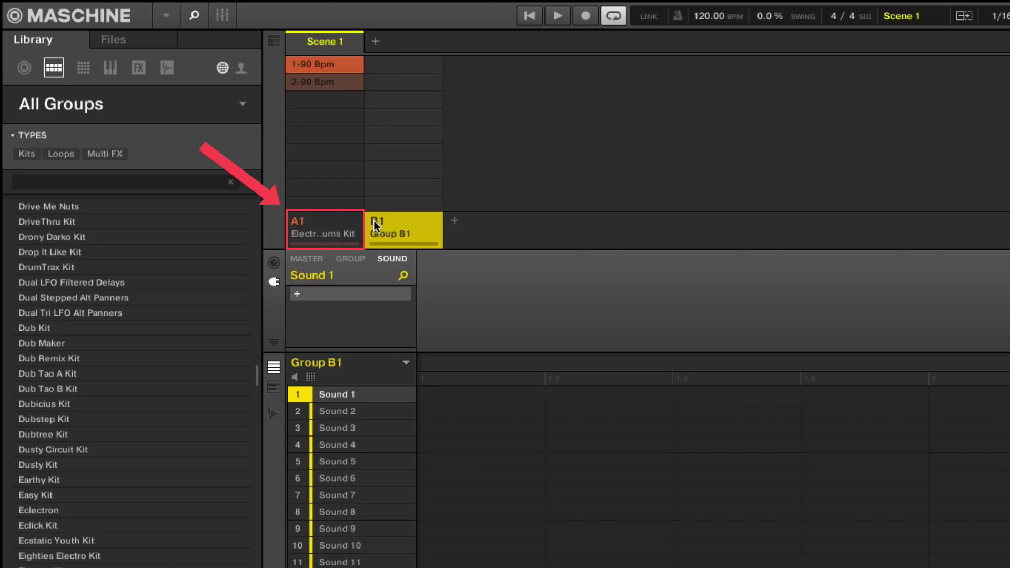
left_click(347, 225)
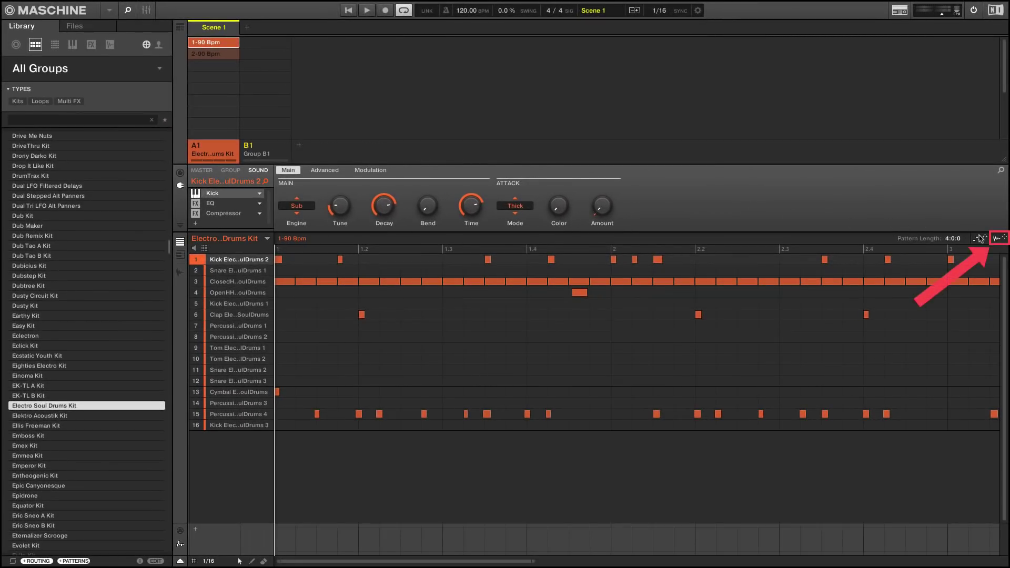
Render the 1-90 Bpm drum pattern to audio and drop it into Group B1
left_click_drag(996, 240, 997, 242)
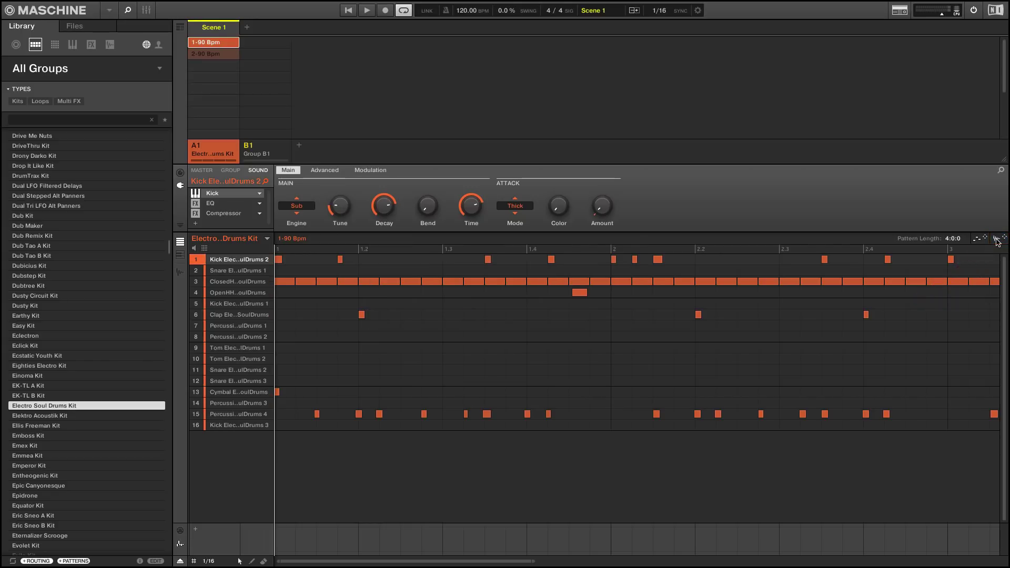
left_click_drag(998, 243, 271, 154)
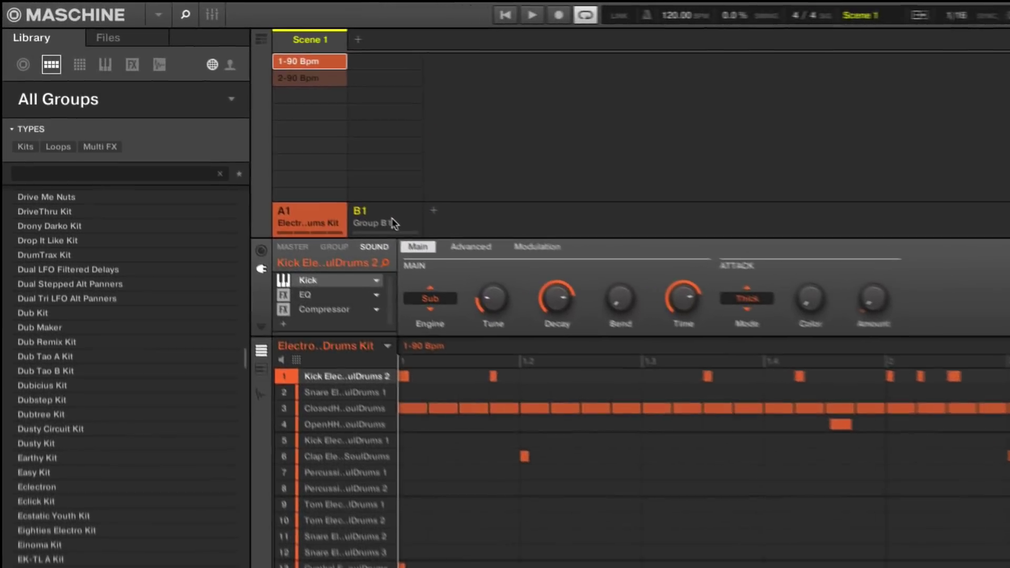
left_click(300, 170)
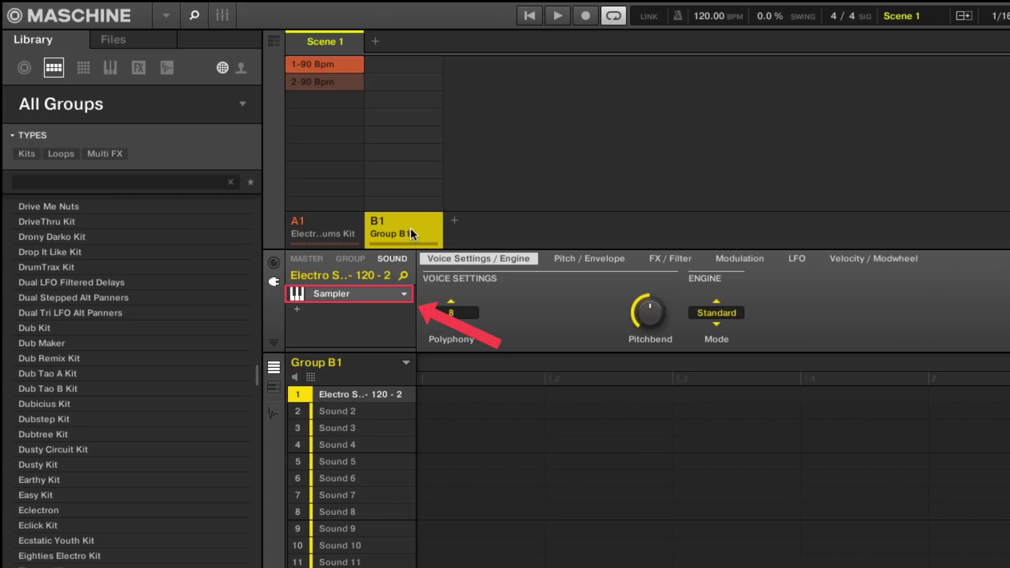
Replace the drum loop's Sampler with the Internal Audio plug-in and delete the original drum kit group
left_click(406, 298)
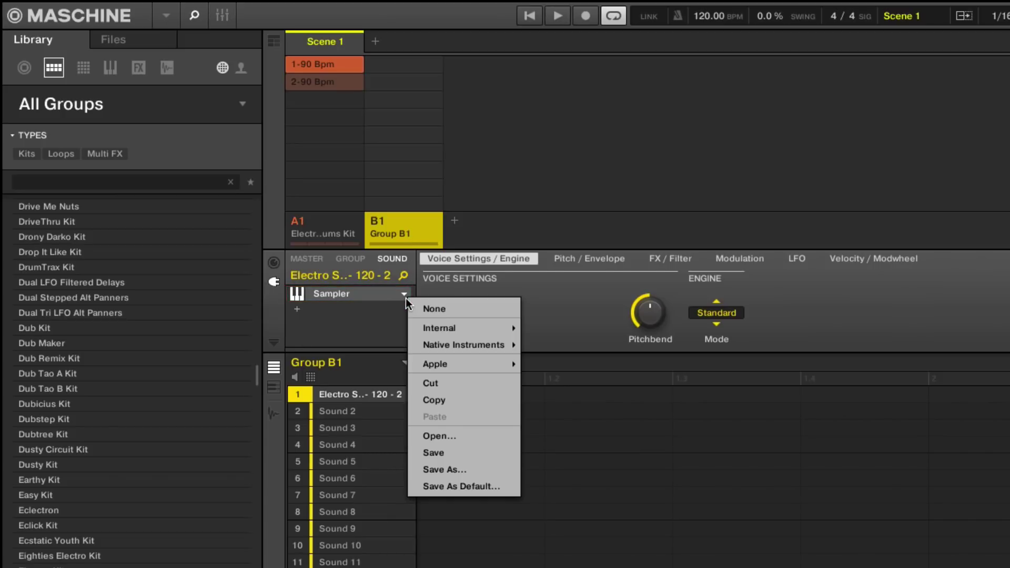
mouse_move(480, 334)
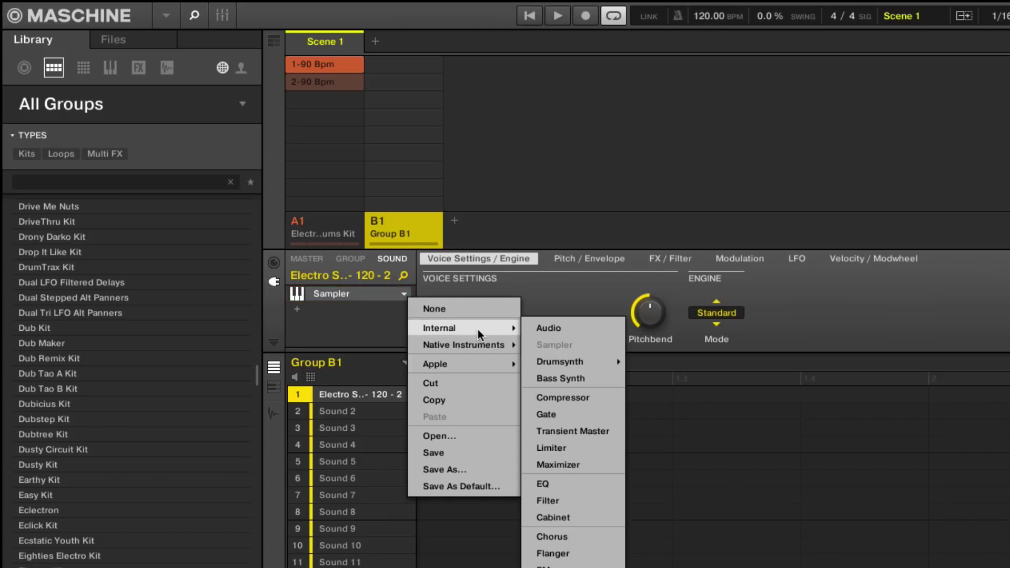
left_click(588, 333)
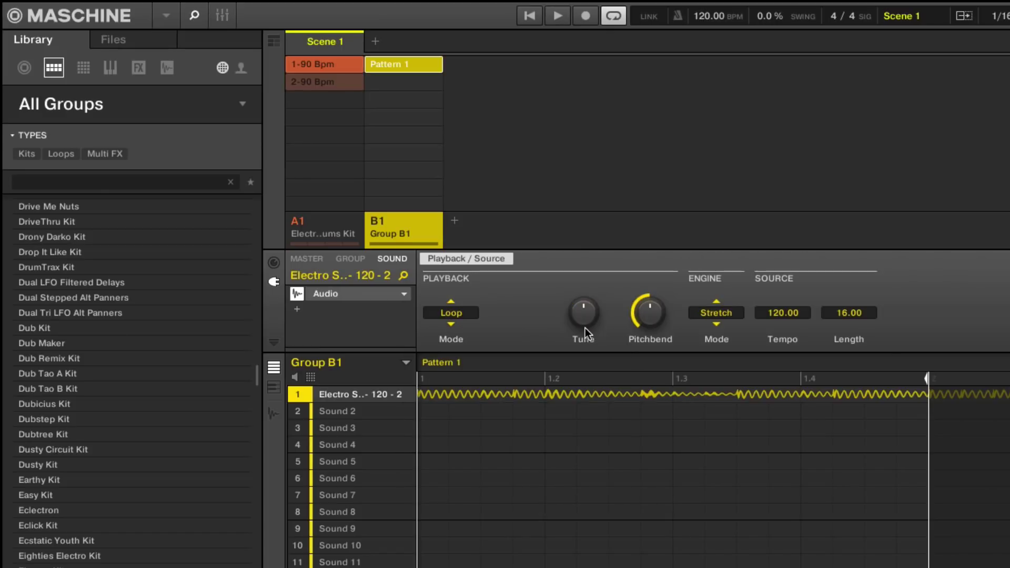
right_click(329, 222)
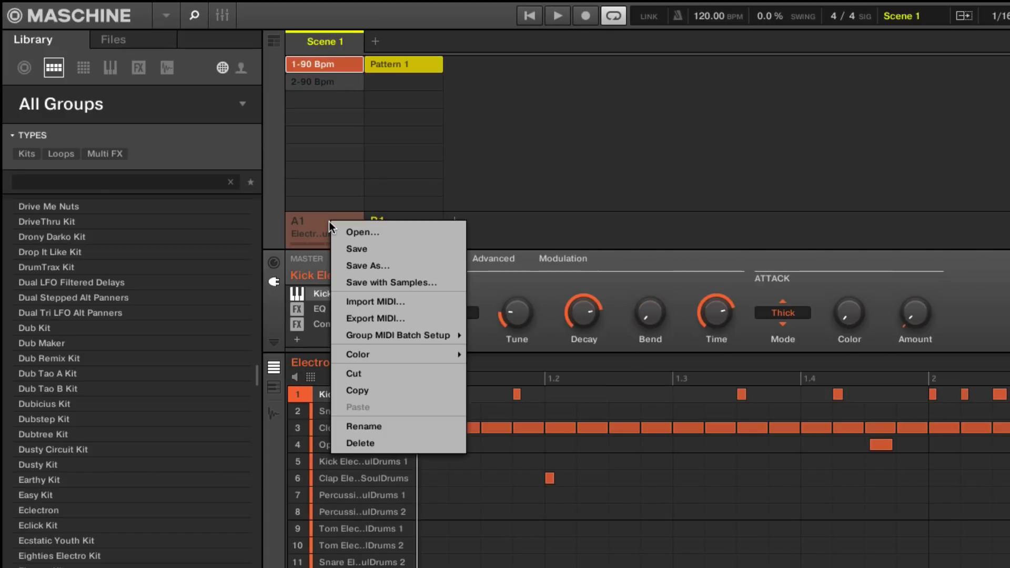
left_click(393, 444)
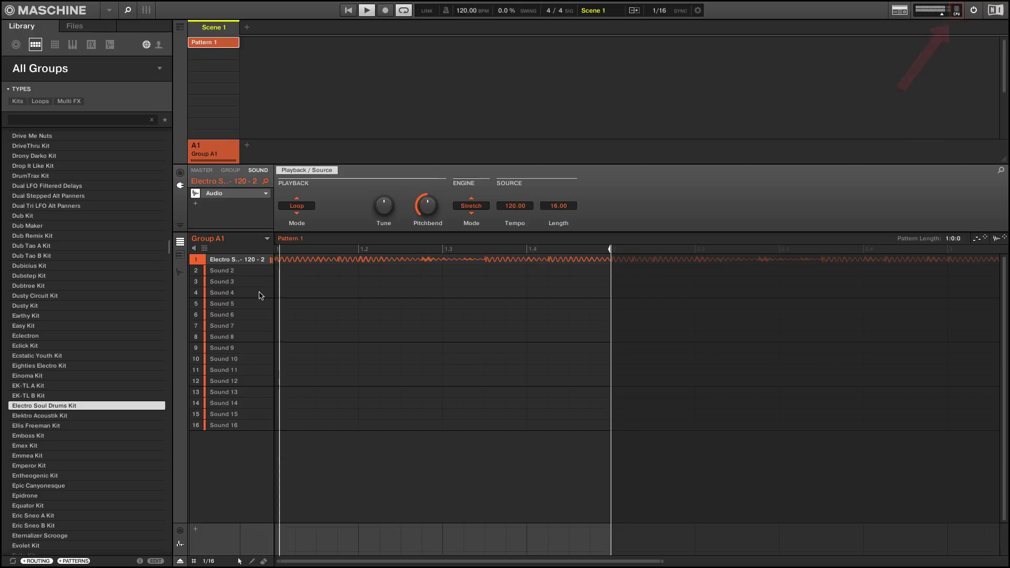
Start playback of the rendered drum loop in Group A1 at 120 tempo
key("space")
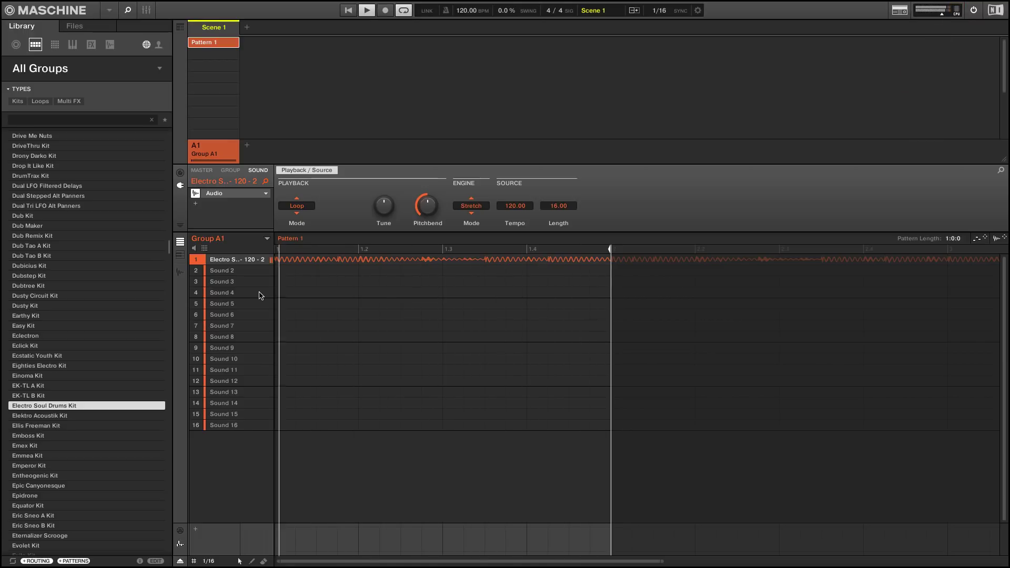